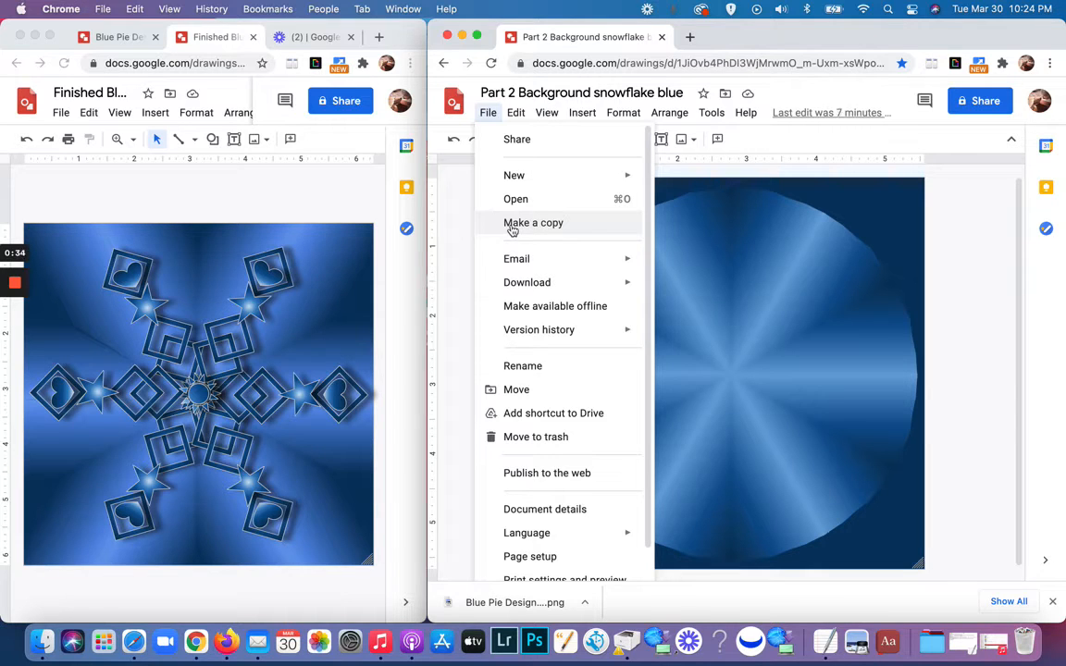
# Step: Download the Part 2 Background snowflake blue drawing as a PNG image
pyautogui.moveTo(518, 282)
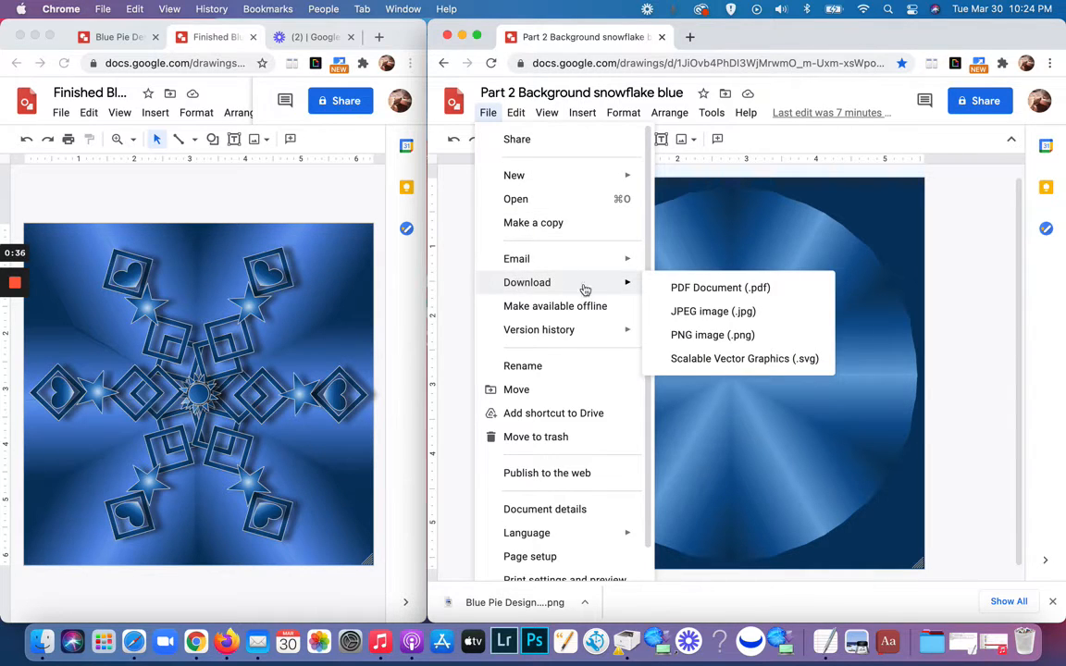
pyautogui.click(693, 337)
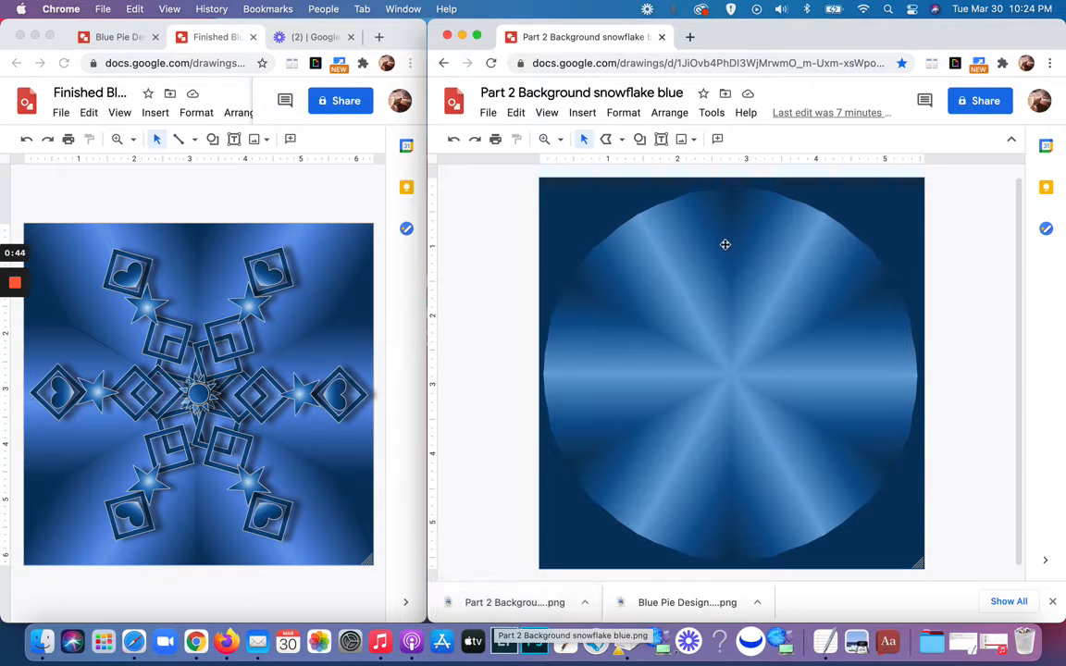
# Step: Create a new blank drawing and name it "snowflake blue"
pyautogui.click(486, 114)
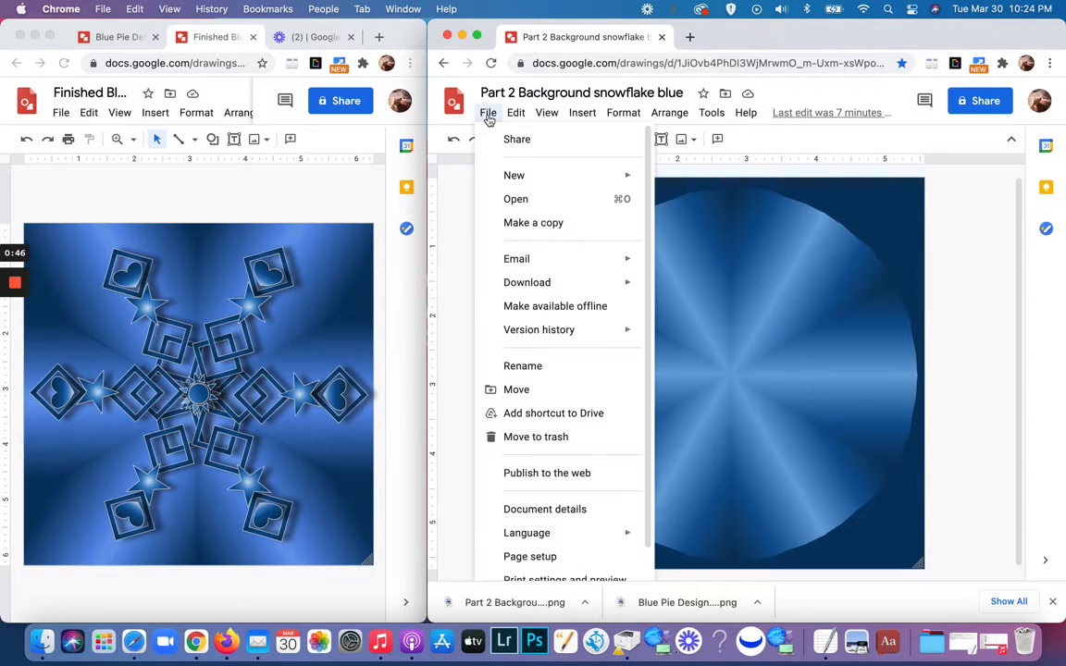
pyautogui.moveTo(510, 180)
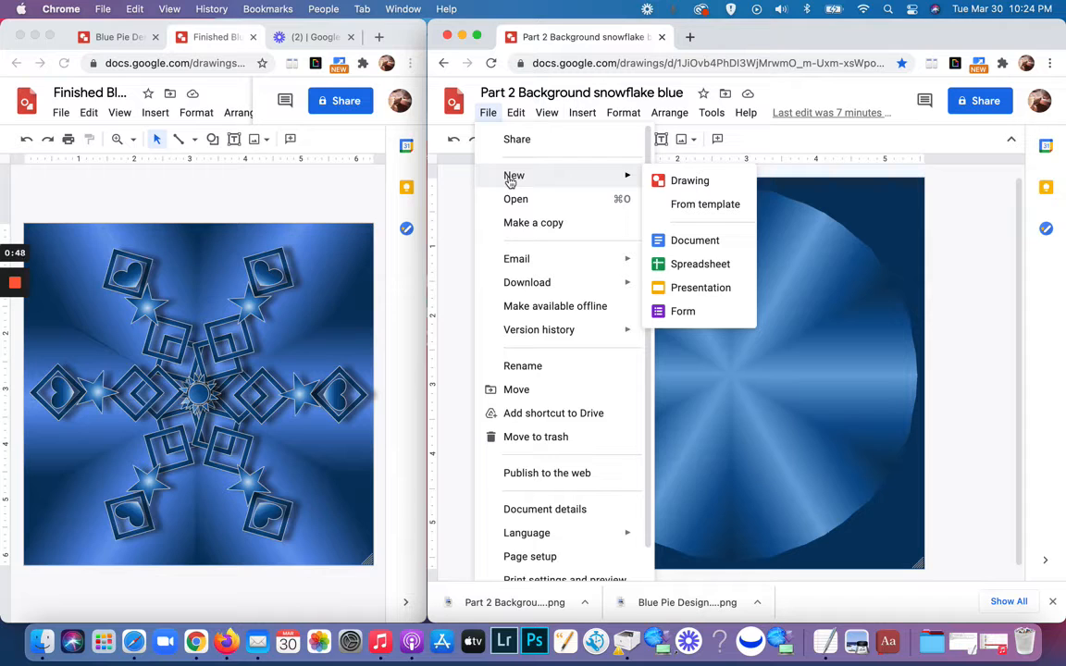
pyautogui.click(688, 182)
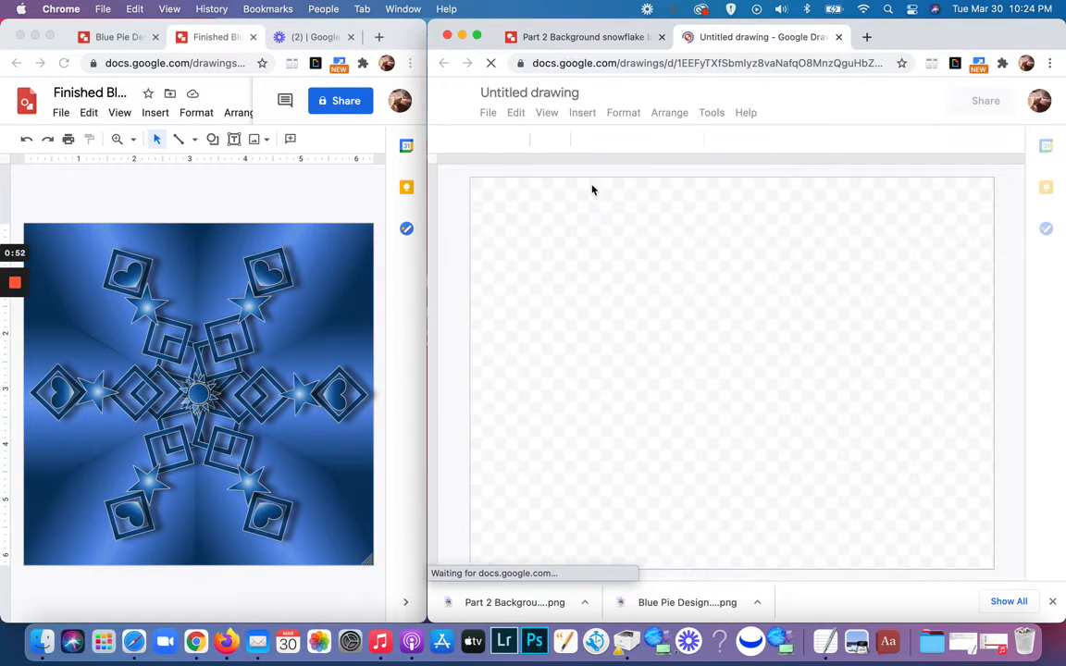
pyautogui.click(528, 93)
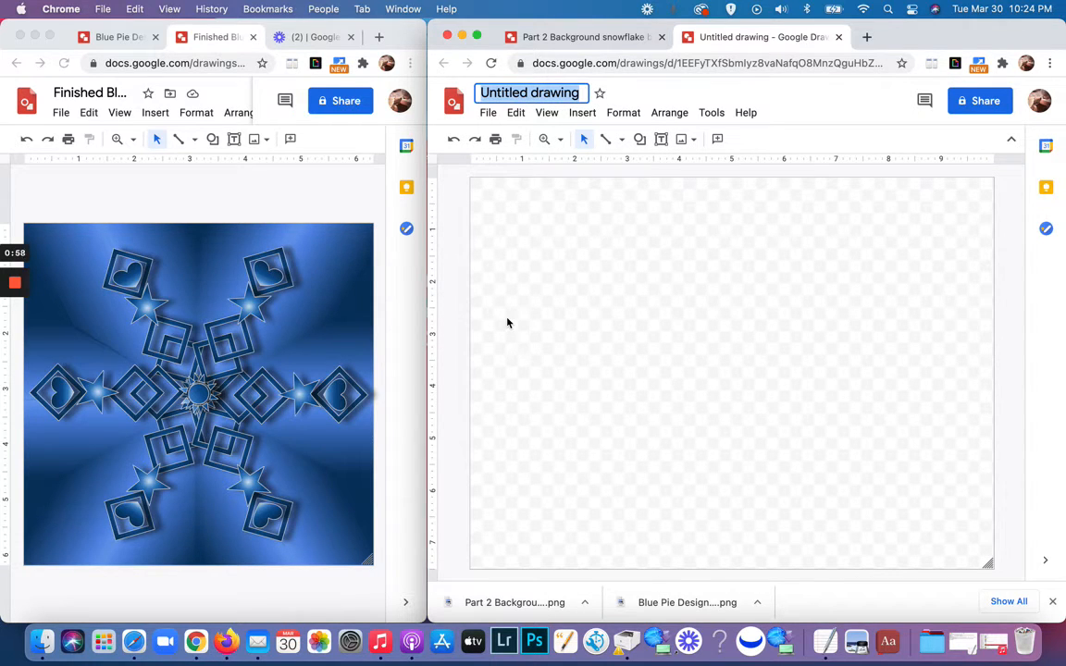
pyautogui.write('snowf')
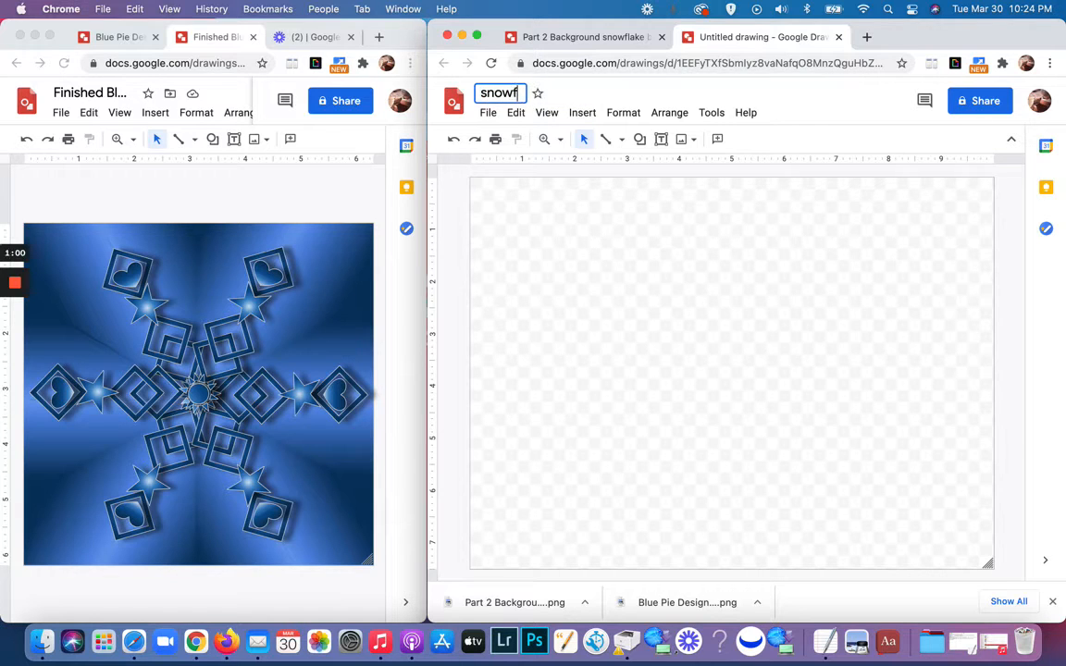
pyautogui.write('lack')
pyautogui.press('BackSpace')
pyautogui.press('BackSpace')
pyautogui.write('ke')
pyautogui.write('blue')
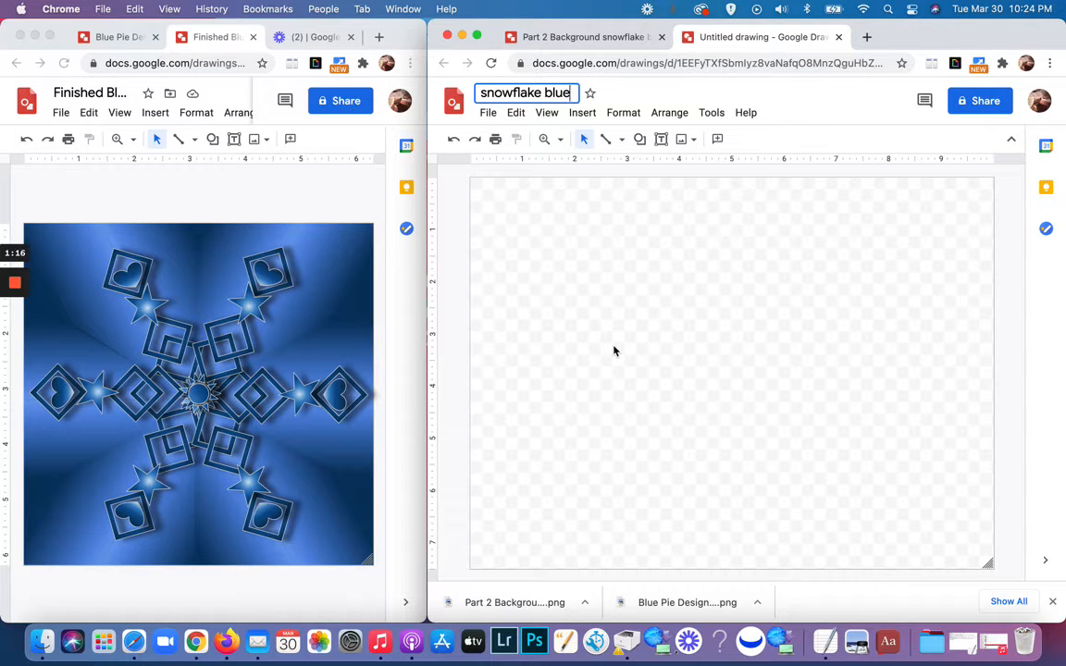
# Step: Insert the downloaded Part 2 Background snowflake blue.png into the drawing and enlarge it to nearly the full page height
pyautogui.click(583, 113)
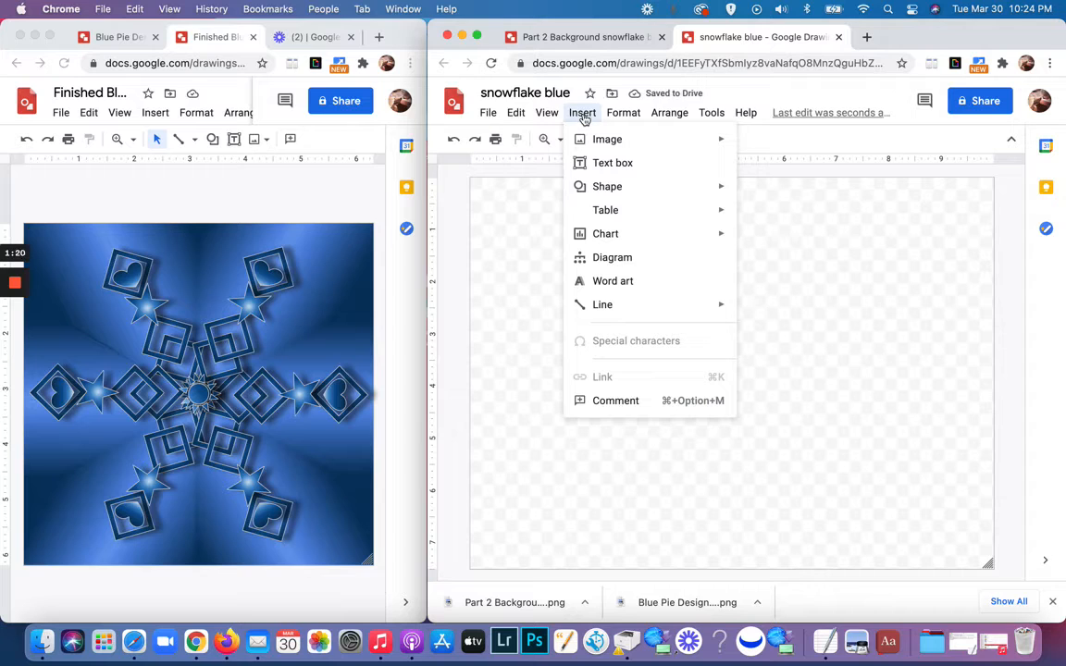
pyautogui.click(794, 309)
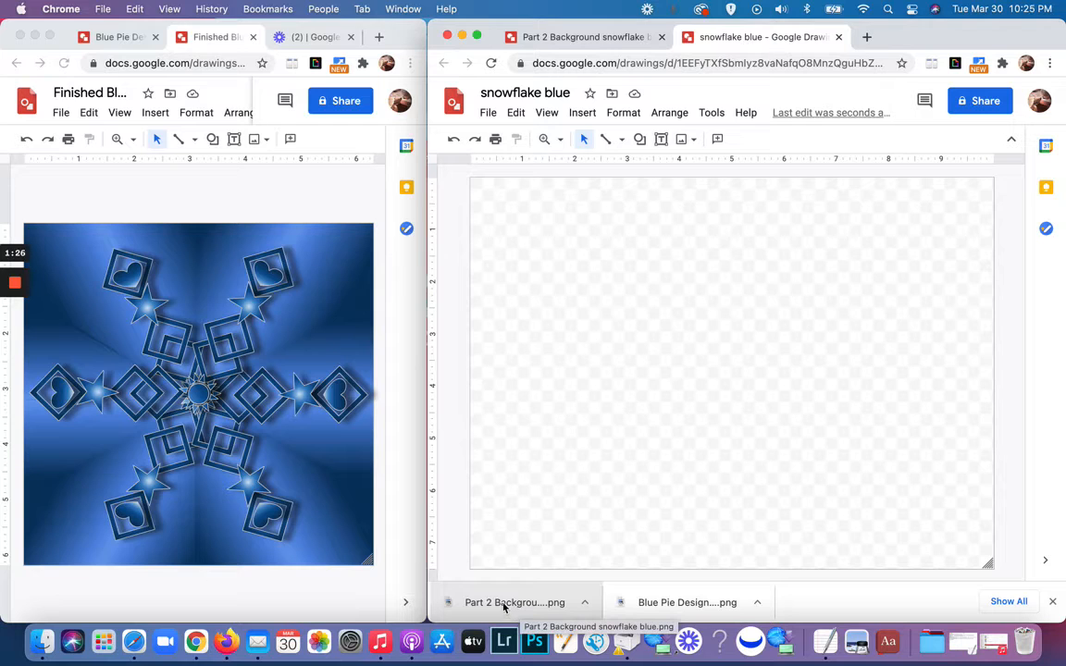
pyautogui.moveTo(504, 606); pyautogui.dragTo(678, 355)
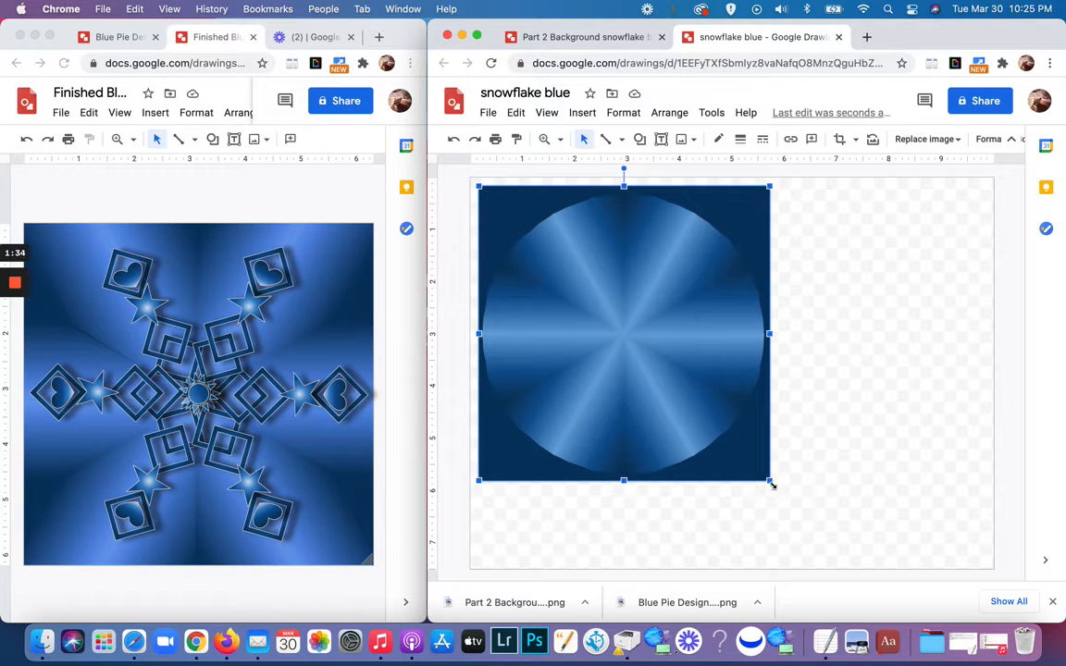
pyautogui.moveTo(775, 486); pyautogui.dragTo(848, 569)
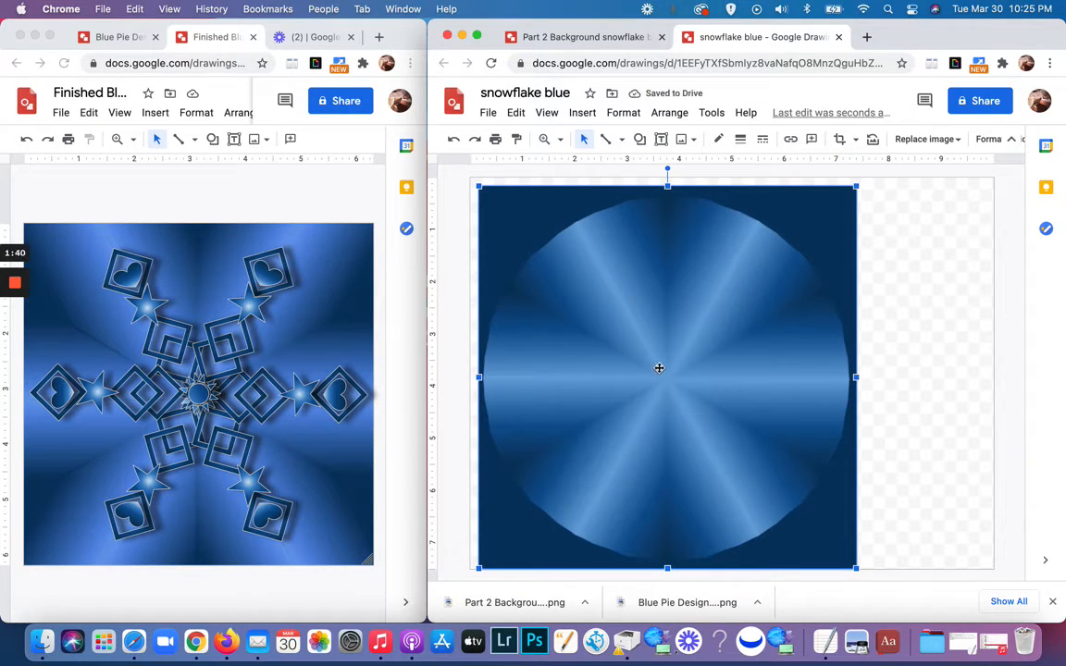
pyautogui.moveTo(654, 369); pyautogui.dragTo(649, 369)
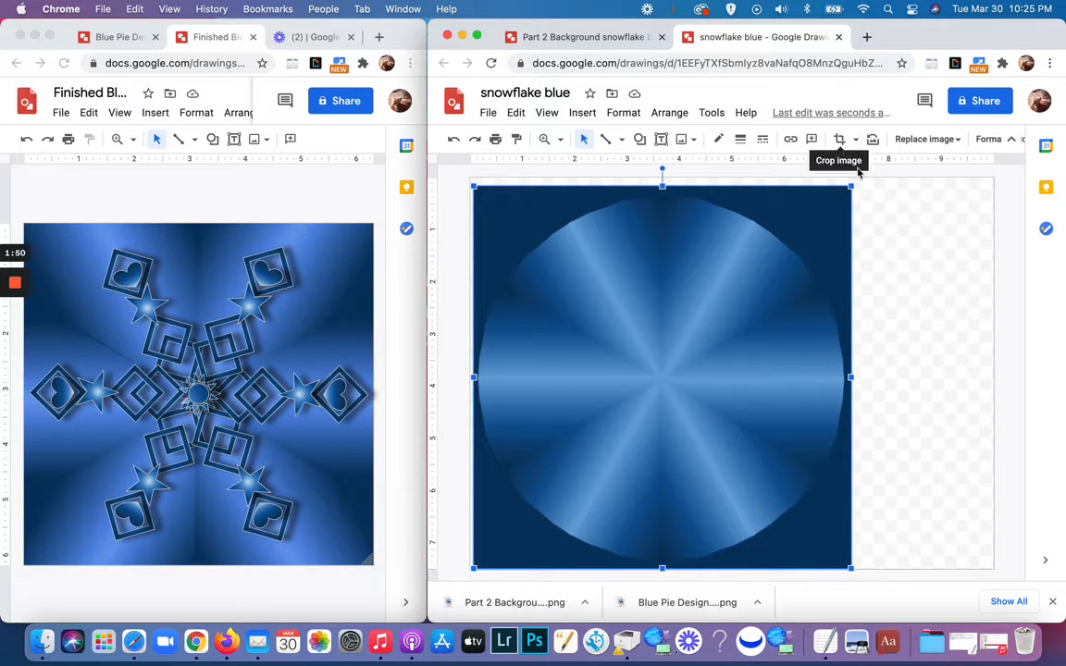
pyautogui.click(923, 275)
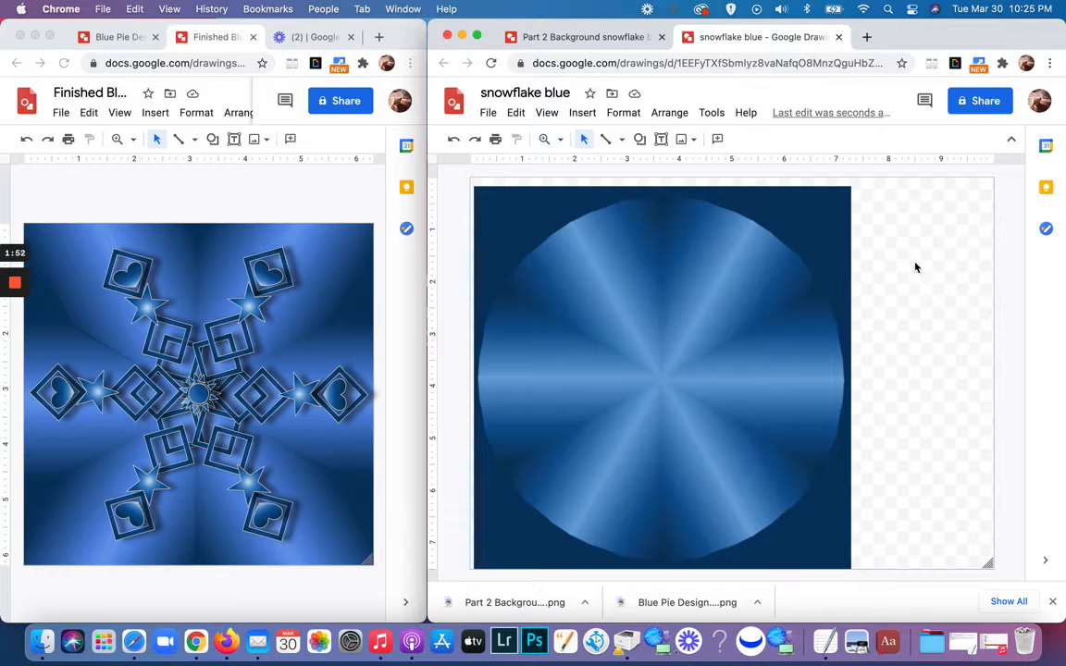
# Step: Apply the rectangle crop shape to the background image and move the image into the page's upper-left corner
pyautogui.click(659, 343)
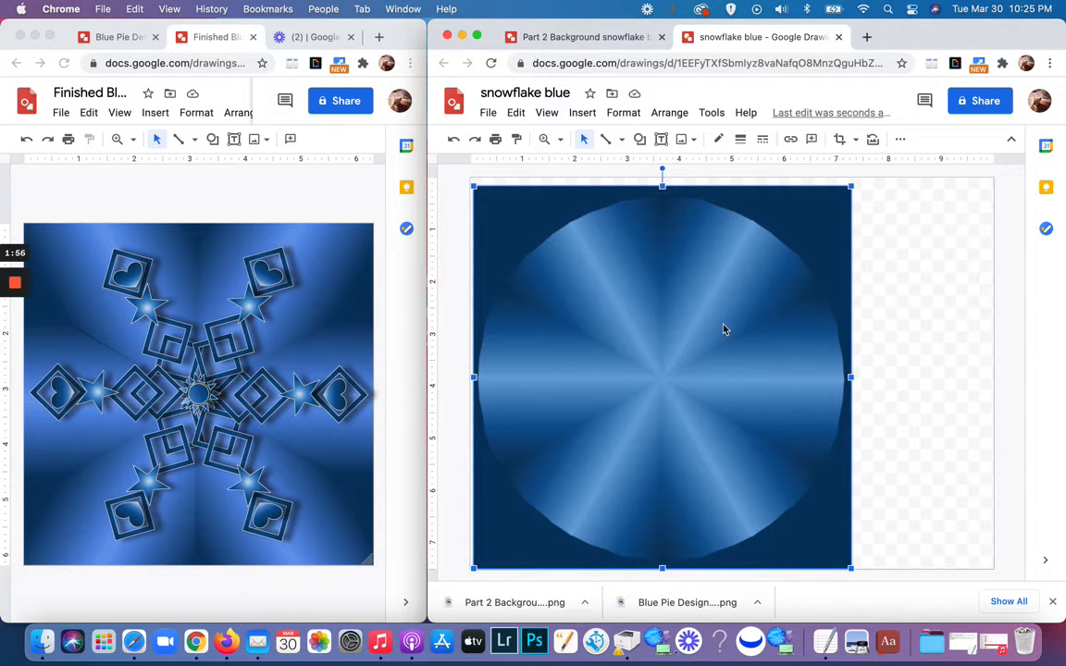
pyautogui.click(858, 142)
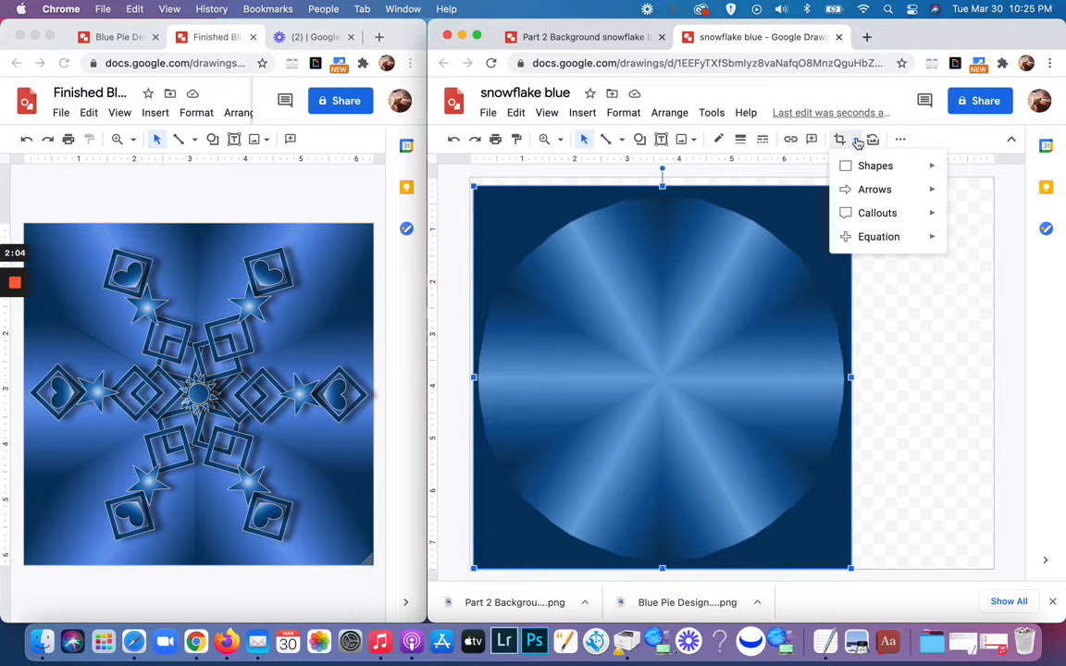
pyautogui.moveTo(861, 166)
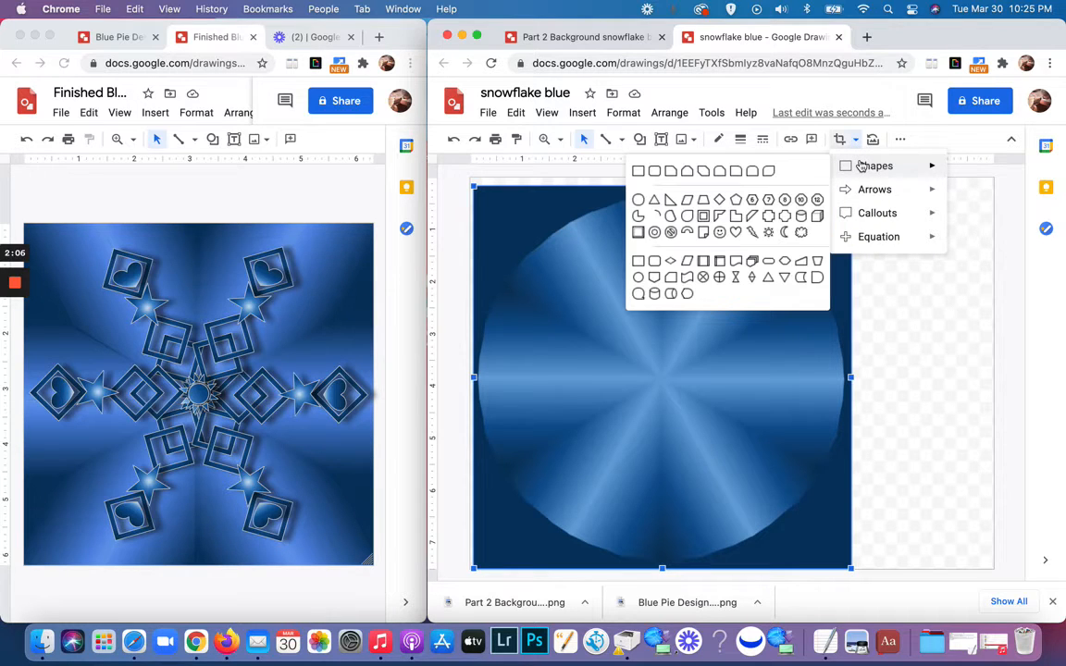
pyautogui.click(639, 176)
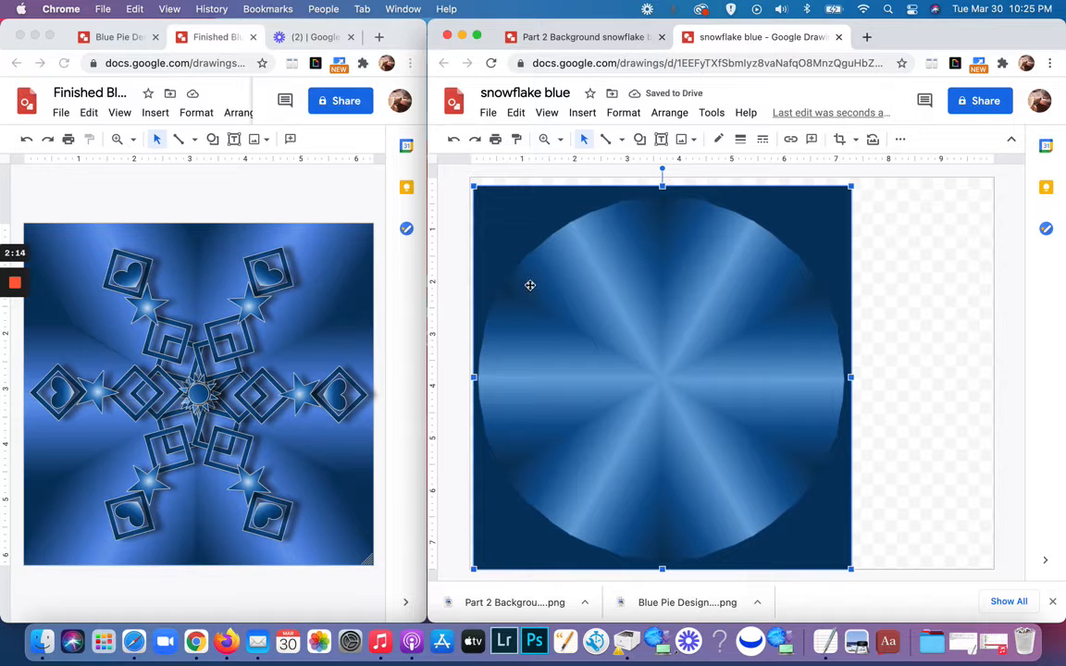
pyautogui.moveTo(507, 237); pyautogui.dragTo(585, 349)
pyautogui.moveTo(616, 399); pyautogui.dragTo(556, 286)
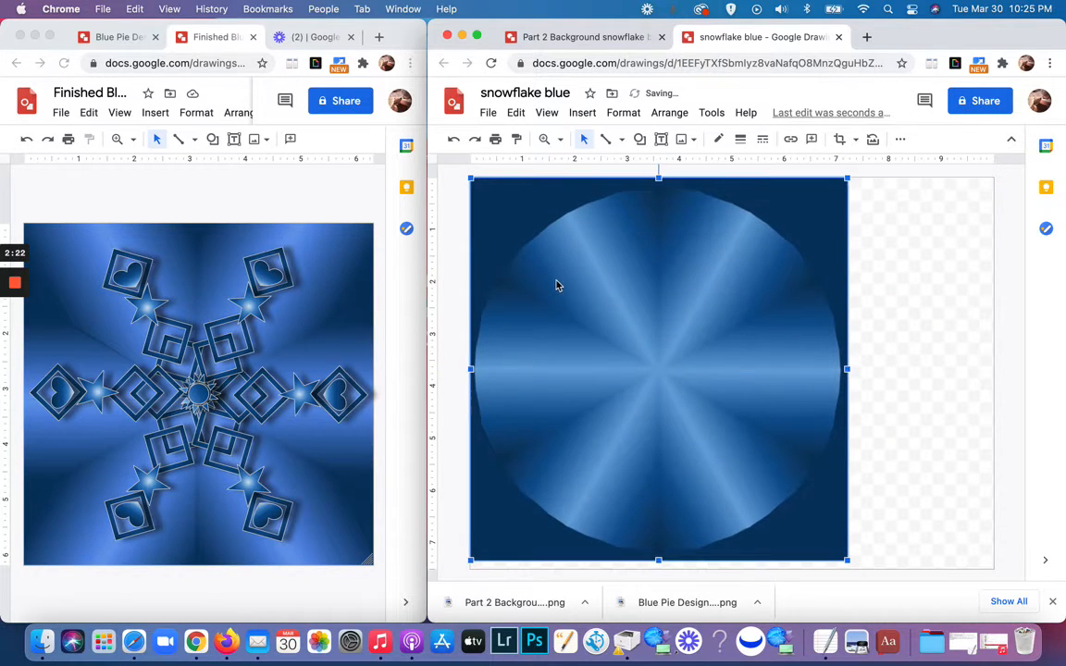
# Step: Try again to crop the background image with the rectangle shape mask
pyautogui.click(855, 139)
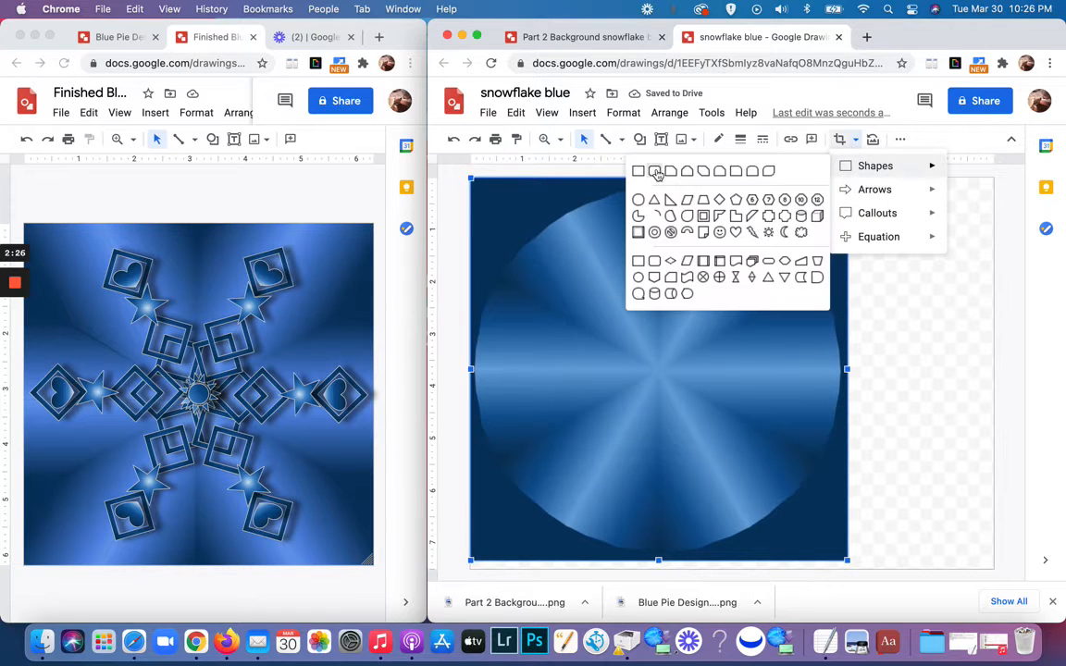
pyautogui.click(642, 174)
pyautogui.moveTo(549, 252); pyautogui.dragTo(556, 279)
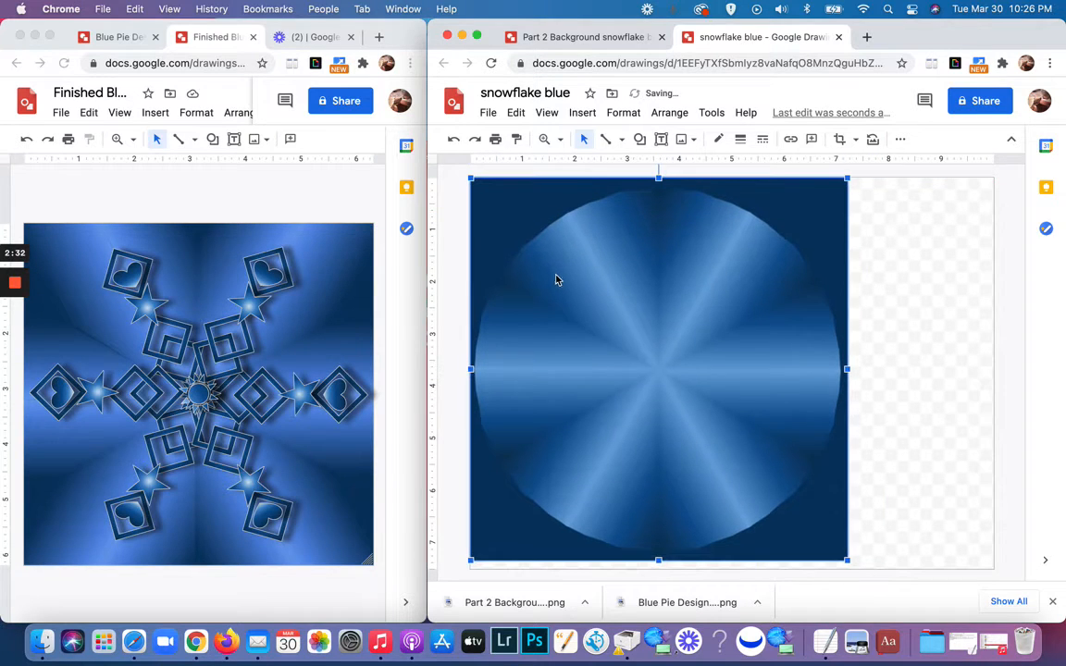
# Step: Crop all four sides of the background image inward so most of the dark border outside the circle is cut off
pyautogui.doubleClick(577, 298)
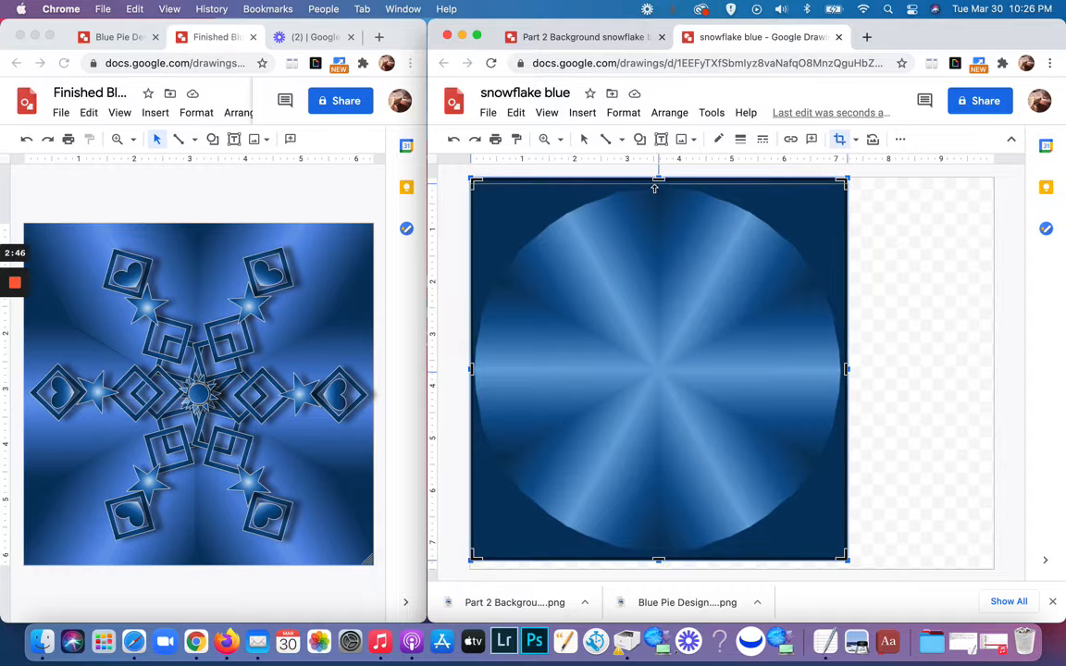
pyautogui.moveTo(657, 177); pyautogui.dragTo(658, 210)
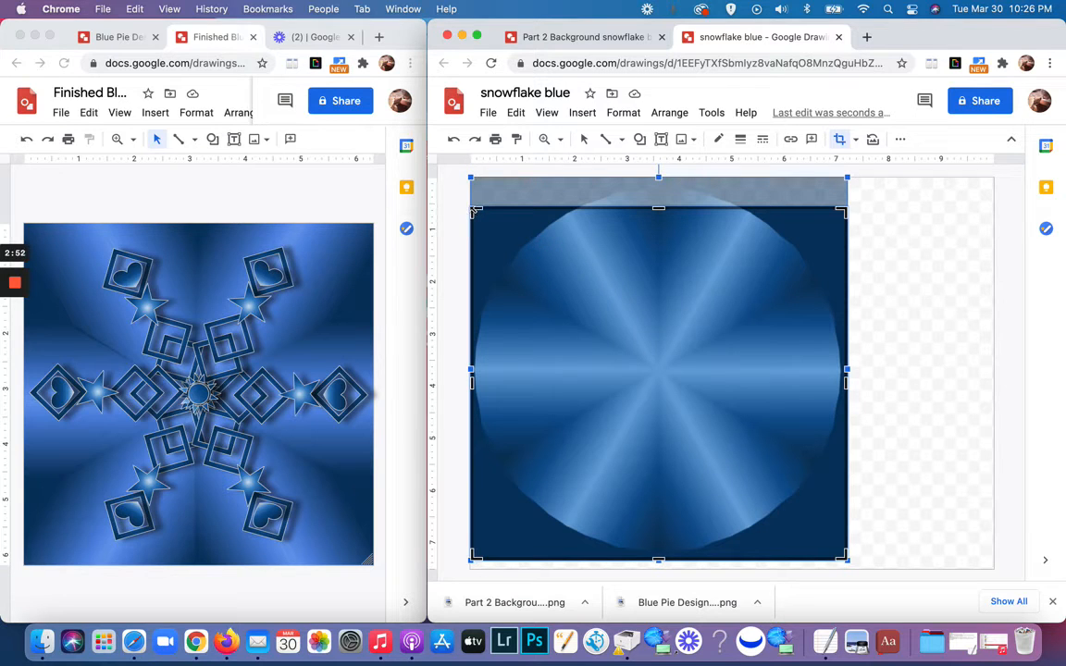
pyautogui.moveTo(473, 211); pyautogui.dragTo(509, 212)
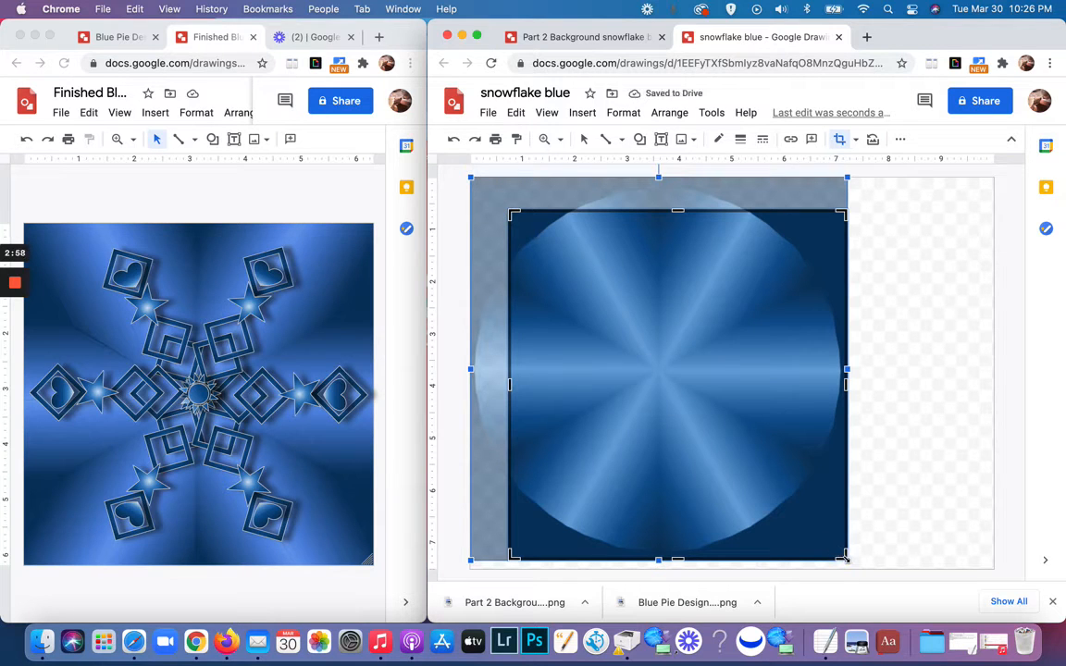
pyautogui.moveTo(839, 554); pyautogui.dragTo(809, 493)
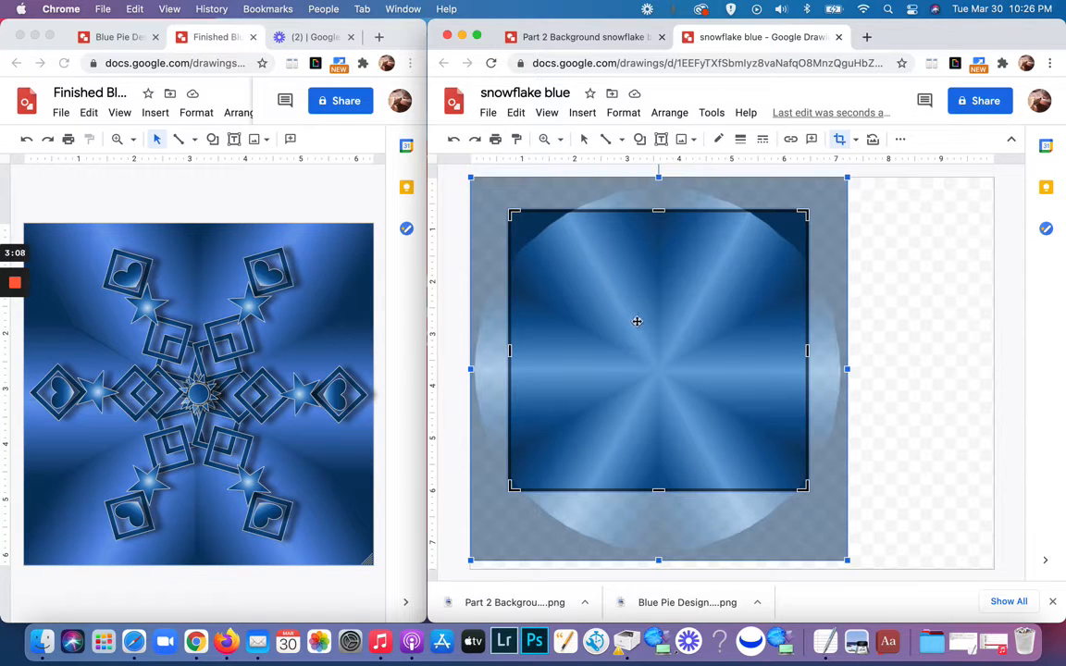
pyautogui.moveTo(637, 324); pyautogui.dragTo(647, 329)
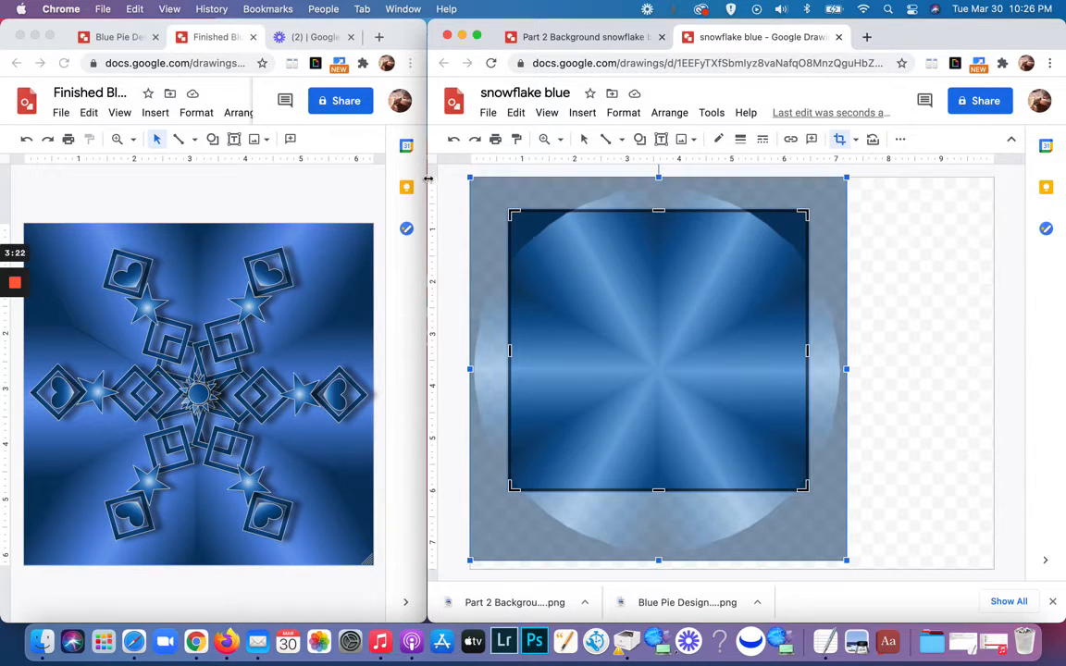
# Step: Show the guides, apply the crop, and align the vertical and horizontal guides with the point where the image's rays meet
pyautogui.click(546, 114)
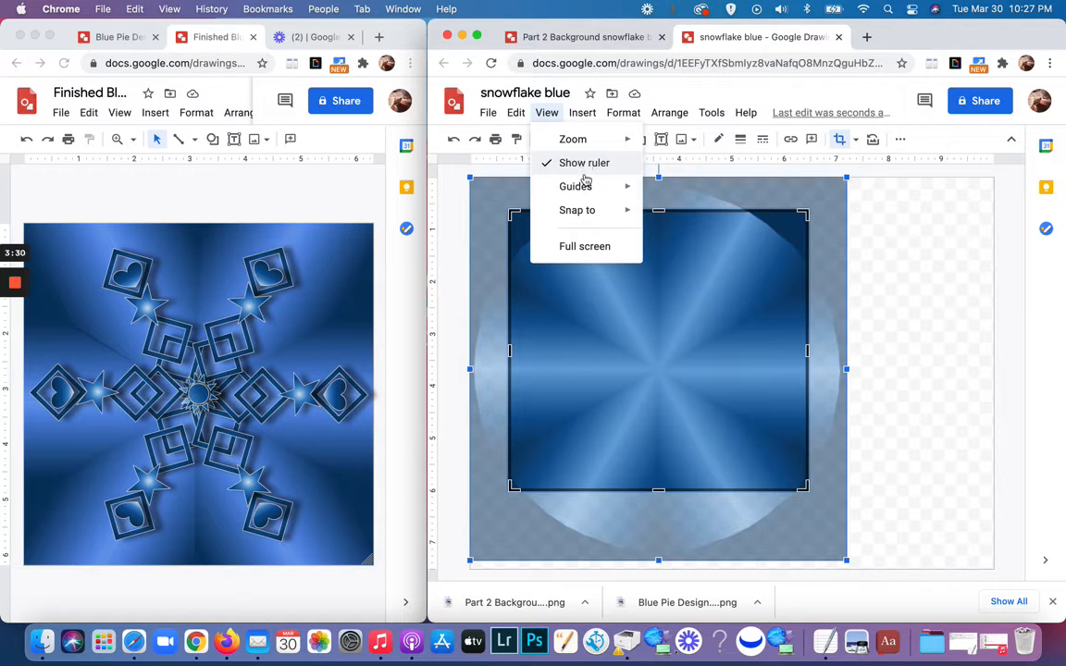
pyautogui.moveTo(585, 189)
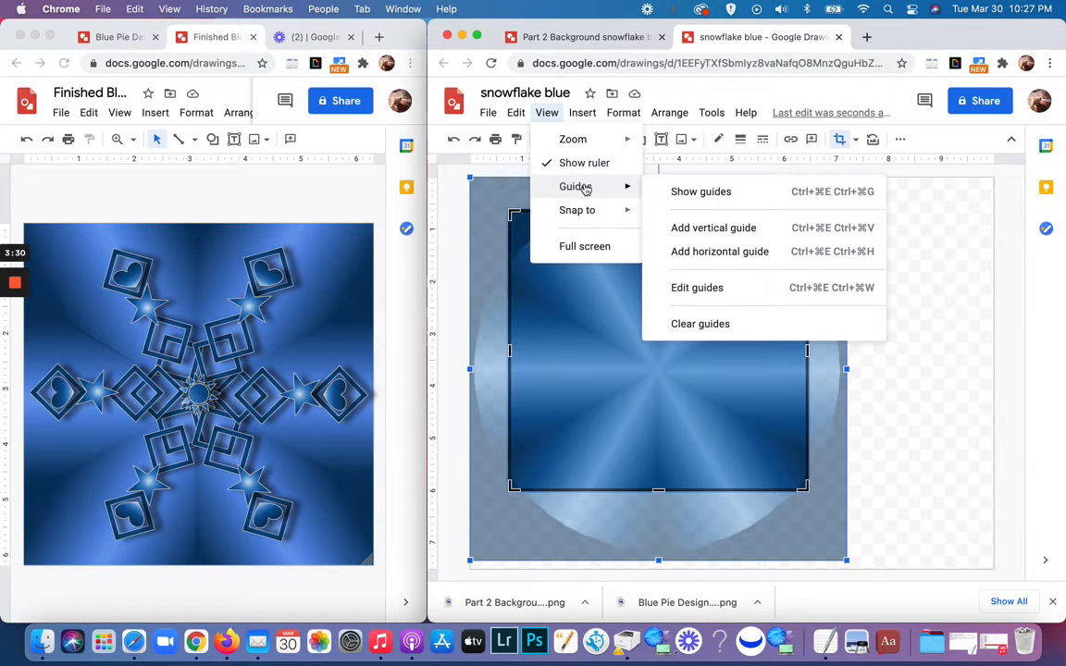
pyautogui.click(692, 195)
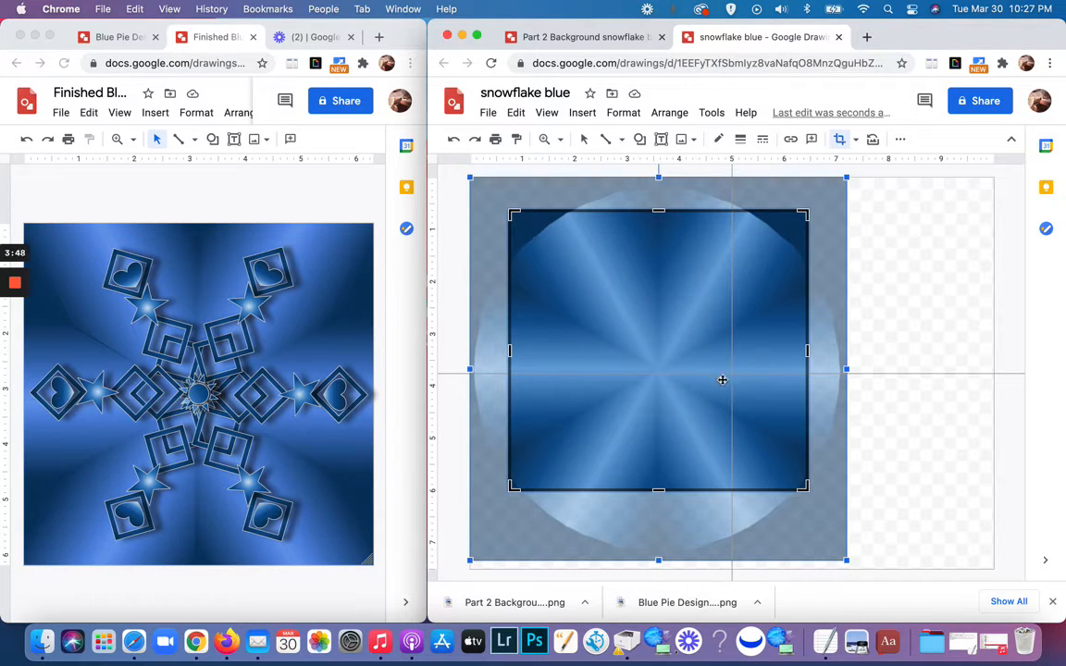
pyautogui.press('Return')
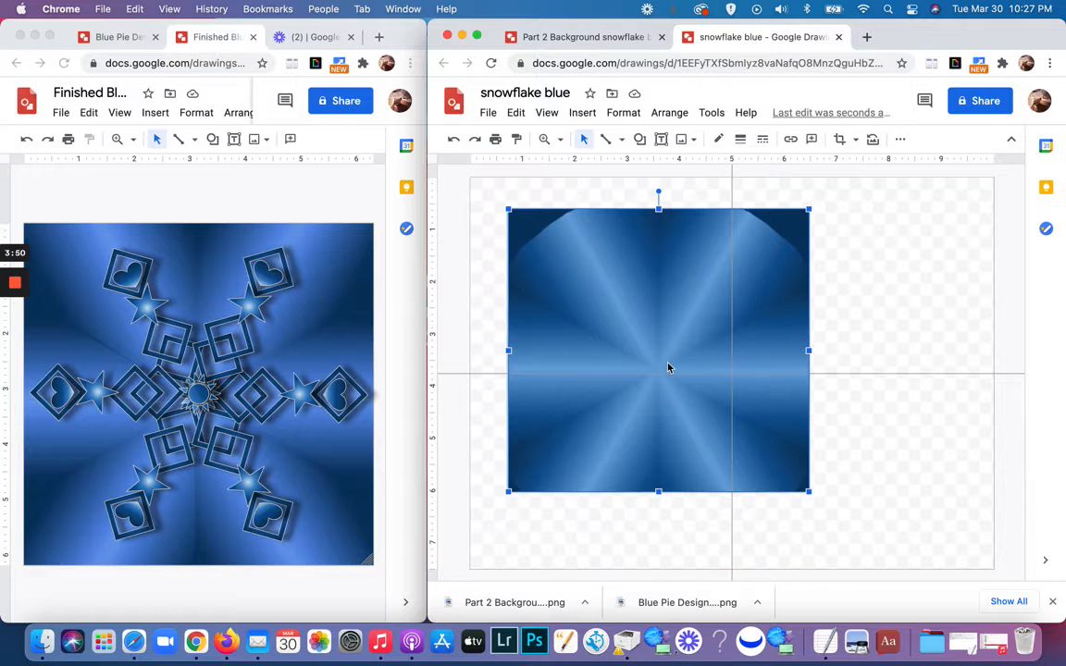
pyautogui.moveTo(723, 367); pyautogui.dragTo(660, 364)
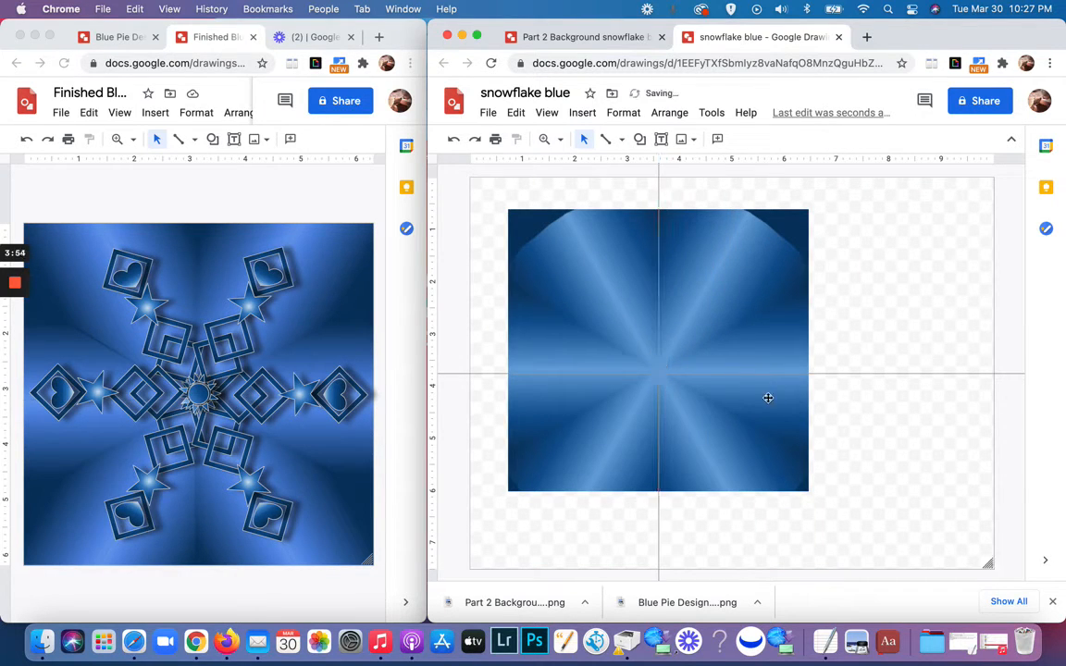
pyautogui.moveTo(857, 372); pyautogui.dragTo(856, 368)
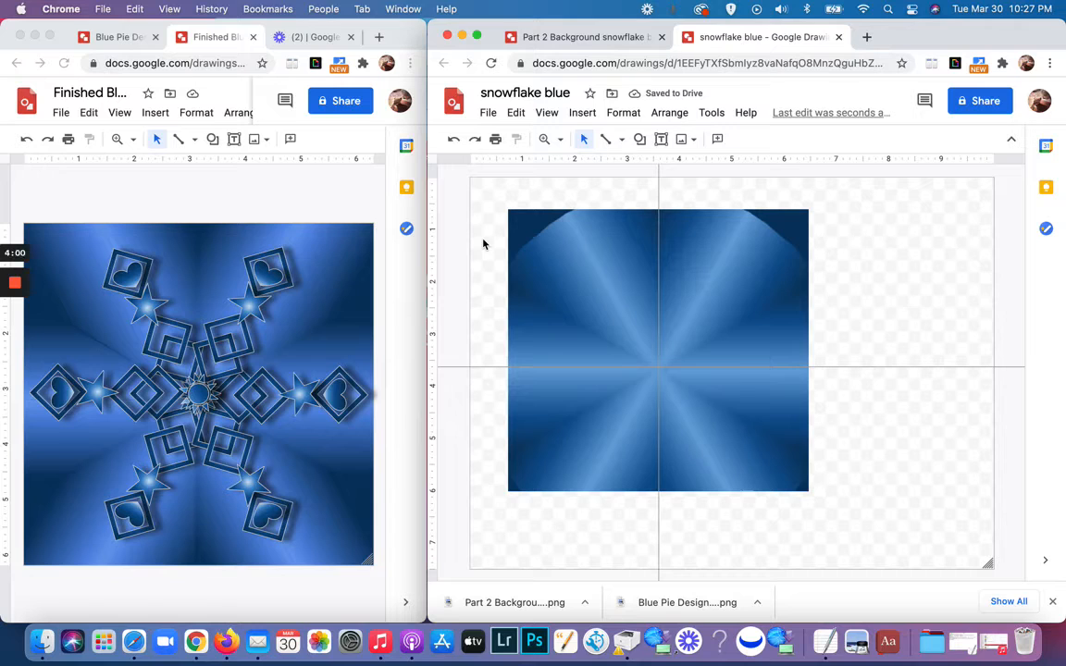
# Step: Add two more horizontal guides, at about 1 inch near the image's top edge and about 6 inches at its bottom edge
pyautogui.moveTo(607, 162); pyautogui.dragTo(602, 237)
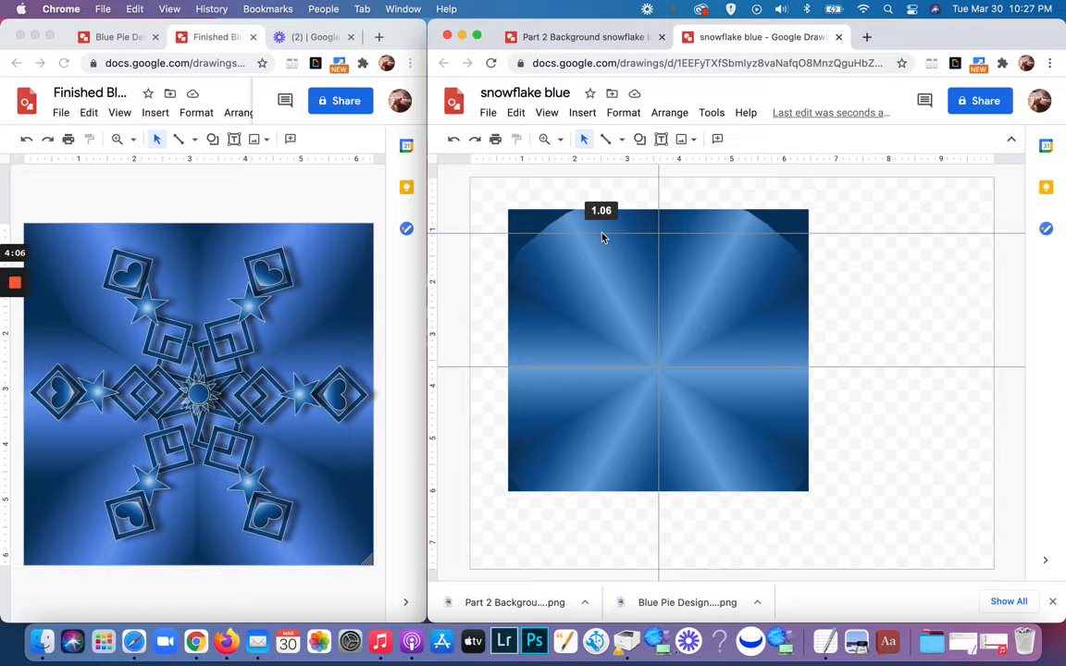
pyautogui.moveTo(602, 238); pyautogui.dragTo(602, 229)
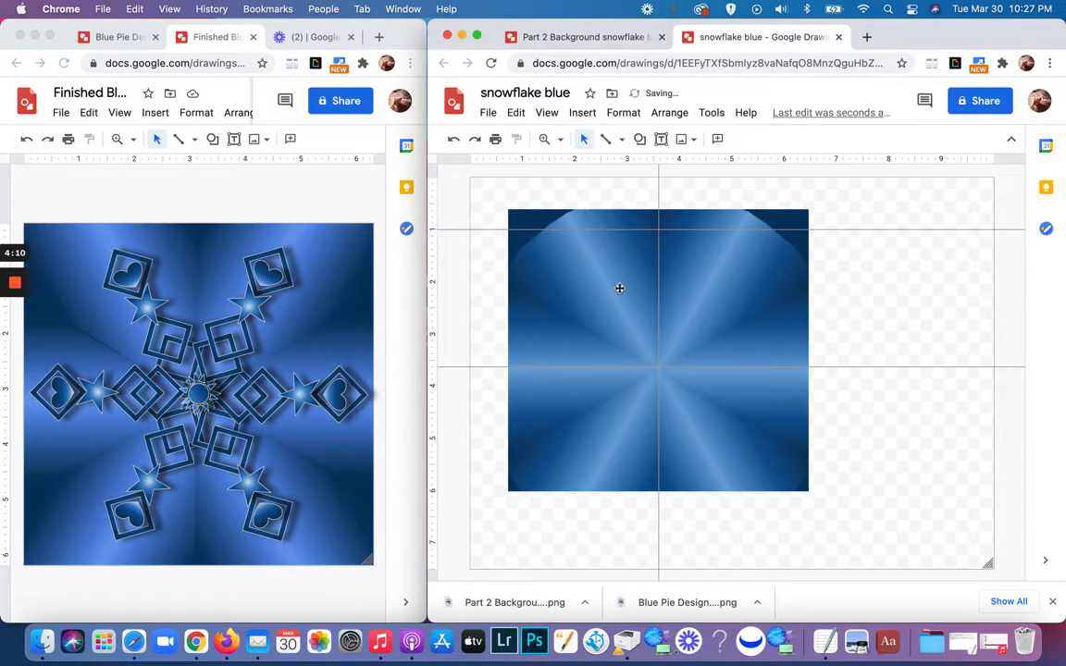
pyautogui.moveTo(593, 169); pyautogui.dragTo(586, 497)
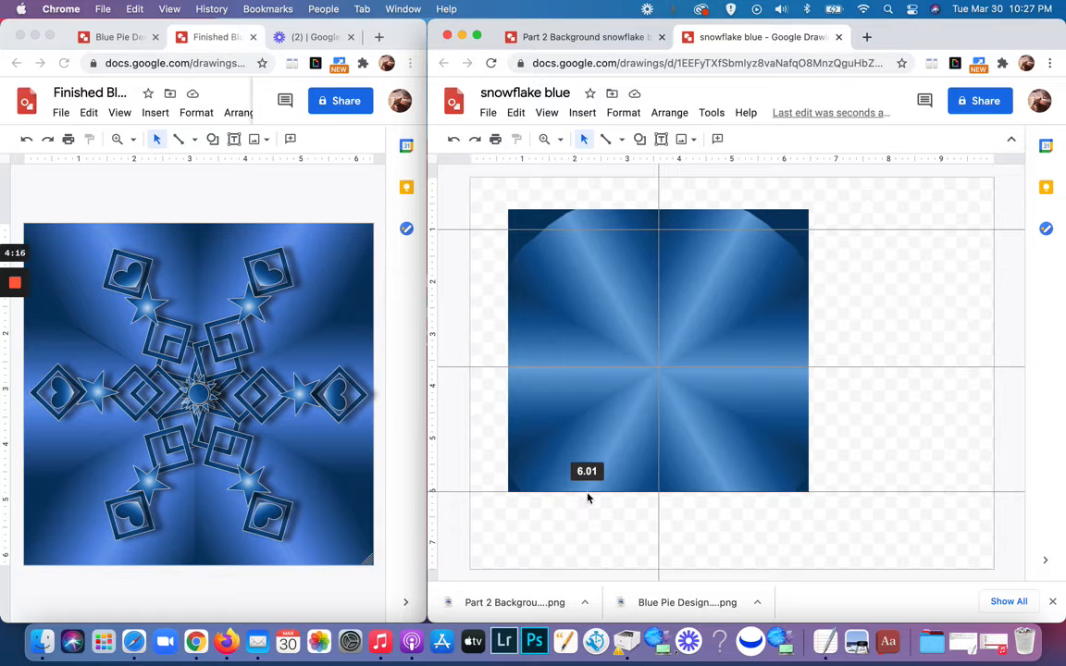